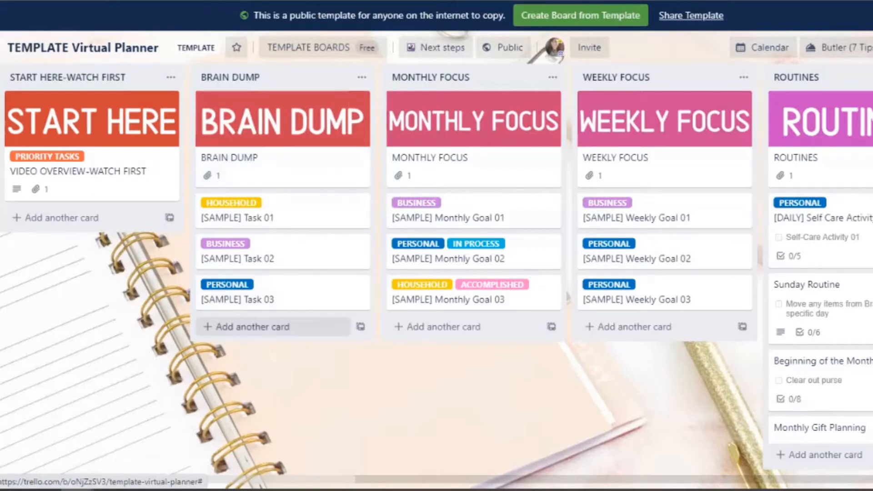
# Add a card titled "BRAIN DUMP" to the end of the BRAIN DUMP list.
pyautogui.click(253, 327)
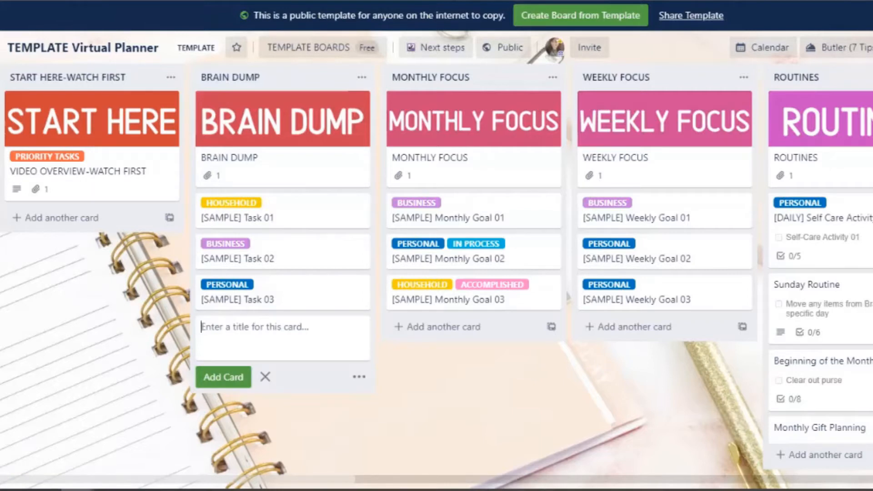
pyautogui.write('BRAIN DU')
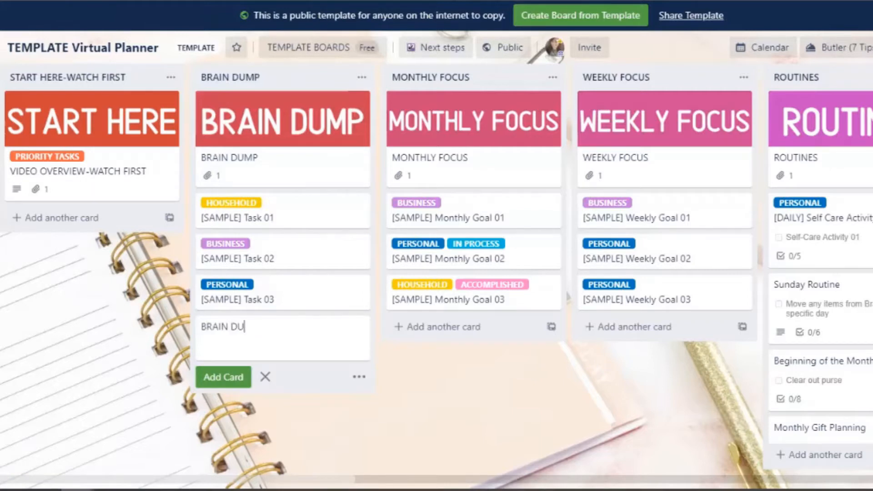
pyautogui.write('MP')
pyautogui.press('Return')
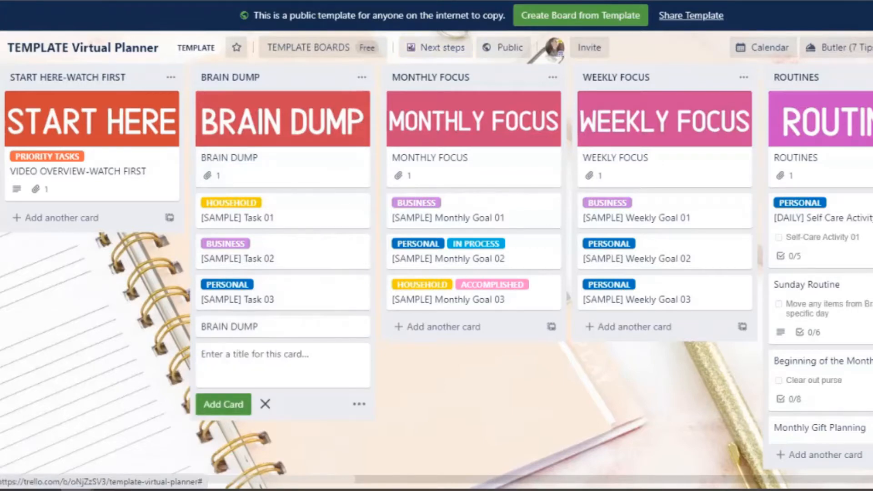
pyautogui.click(265, 405)
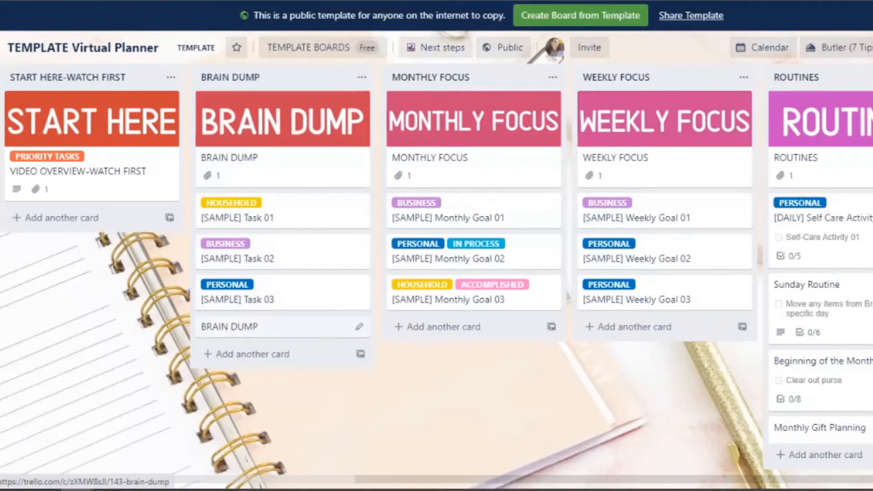
# Give the new BRAIN DUMP card below the sample tasks a sky-blue cover and return to the board.
pyautogui.click(273, 327)
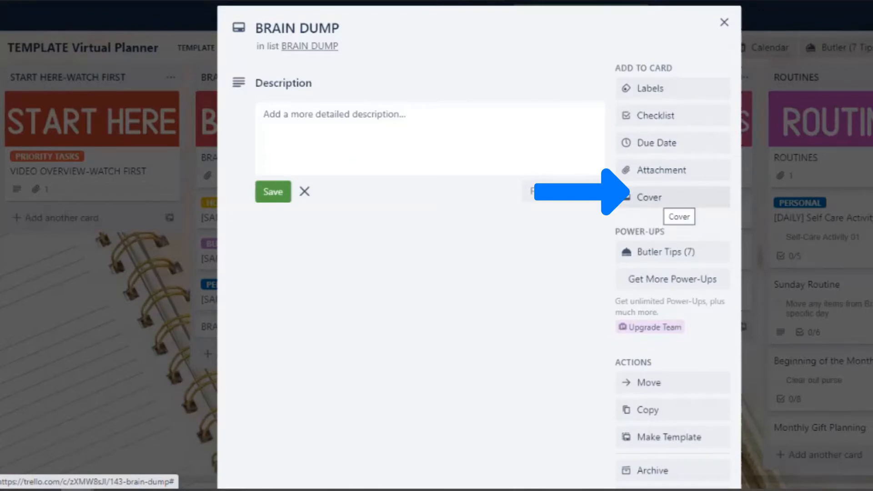
pyautogui.click(655, 200)
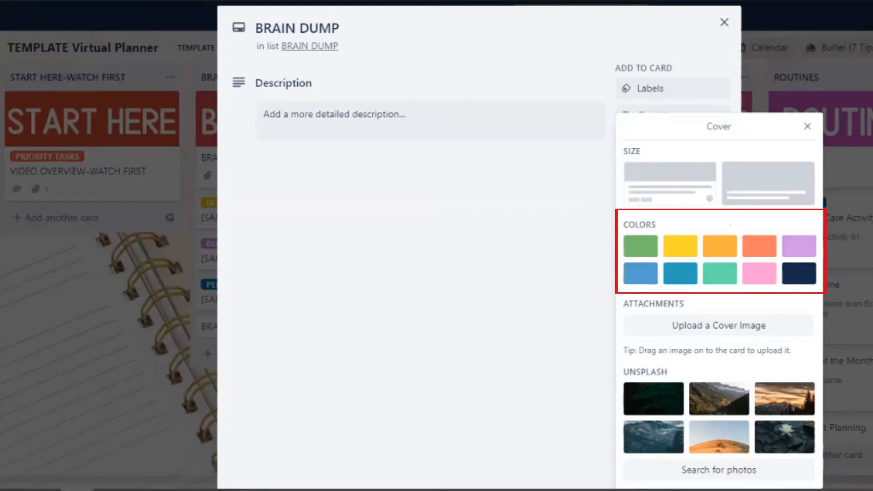
pyautogui.click(680, 273)
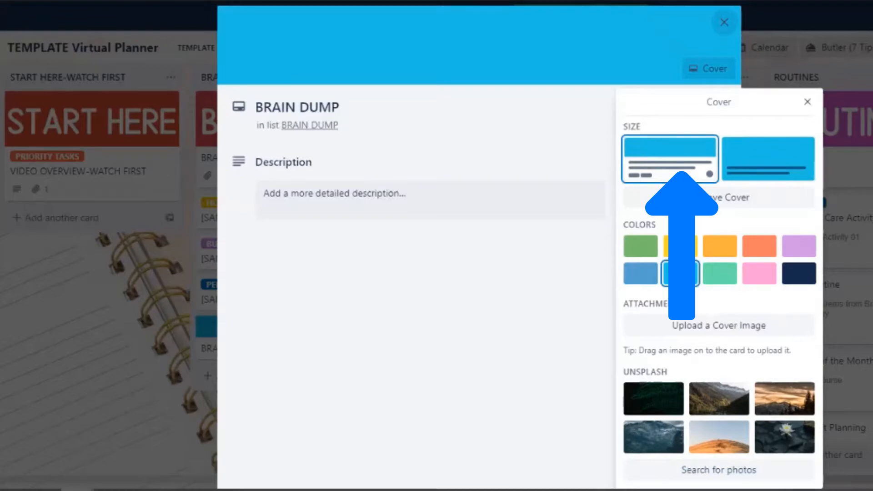
pyautogui.click(808, 101)
pyautogui.click(725, 22)
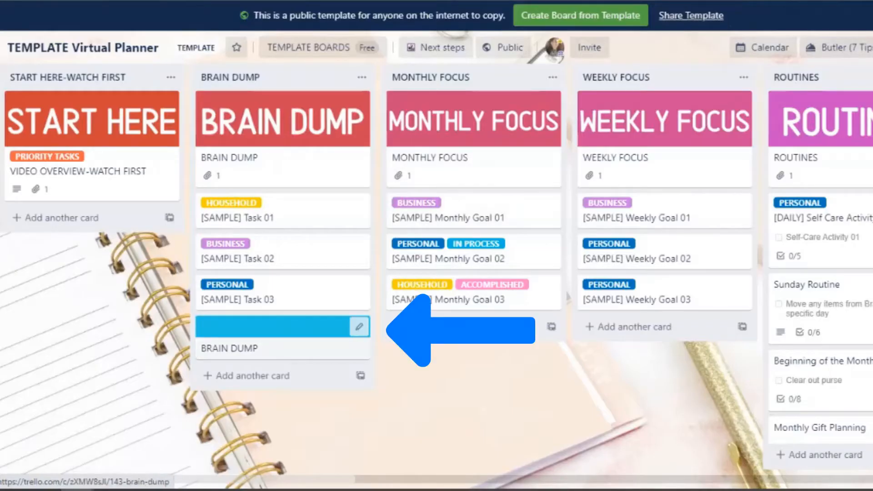
# Change the sky-blue BRAIN DUMP card's cover to the full-card size with the title over the color.
pyautogui.click(282, 339)
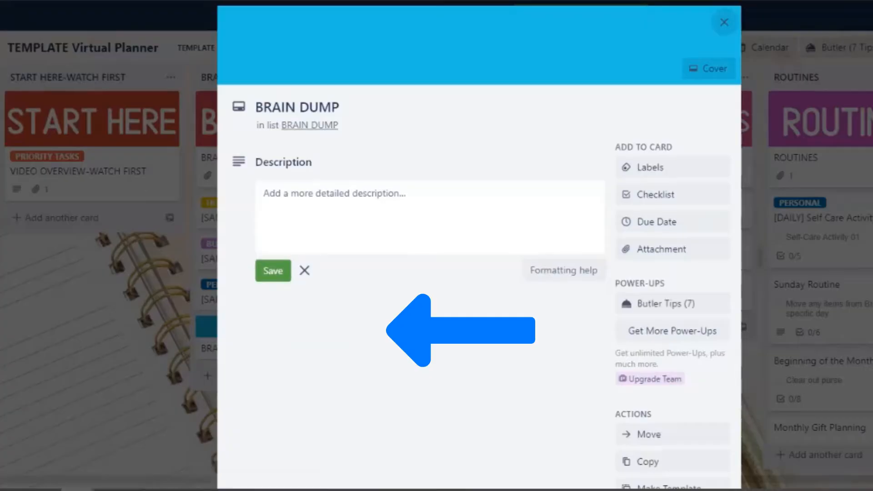
pyautogui.click(708, 69)
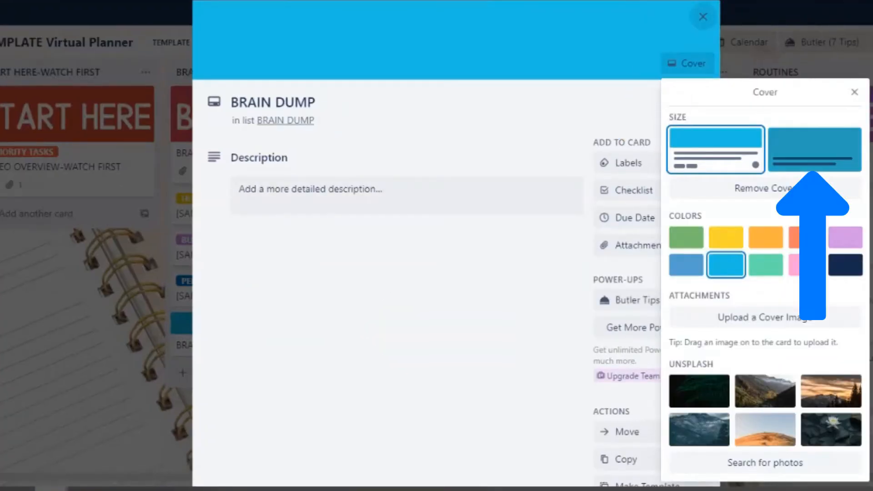
pyautogui.click(815, 150)
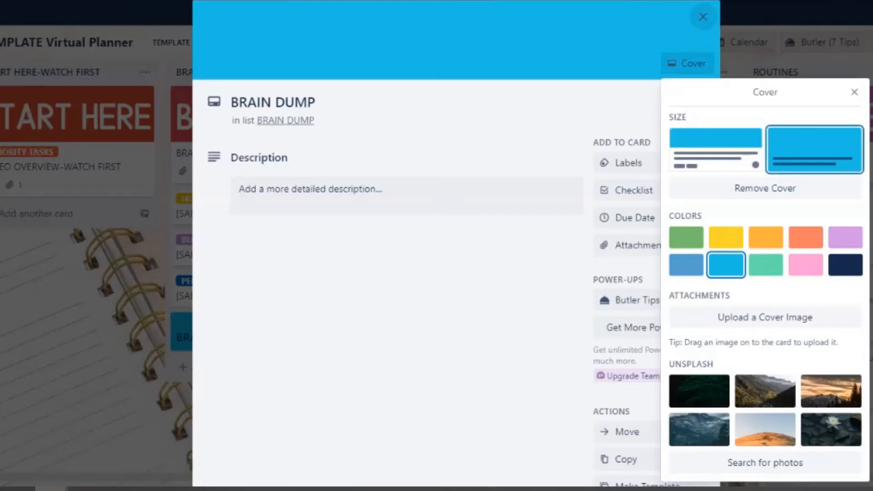
pyautogui.click(854, 92)
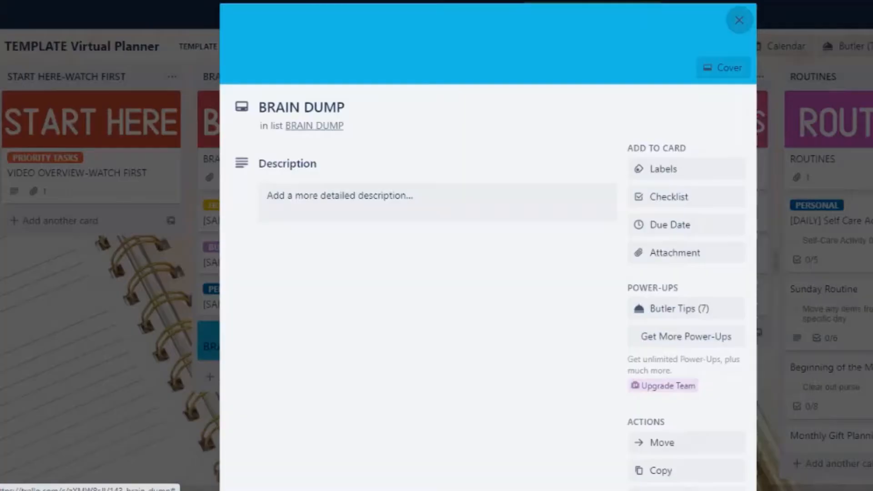
pyautogui.click(739, 20)
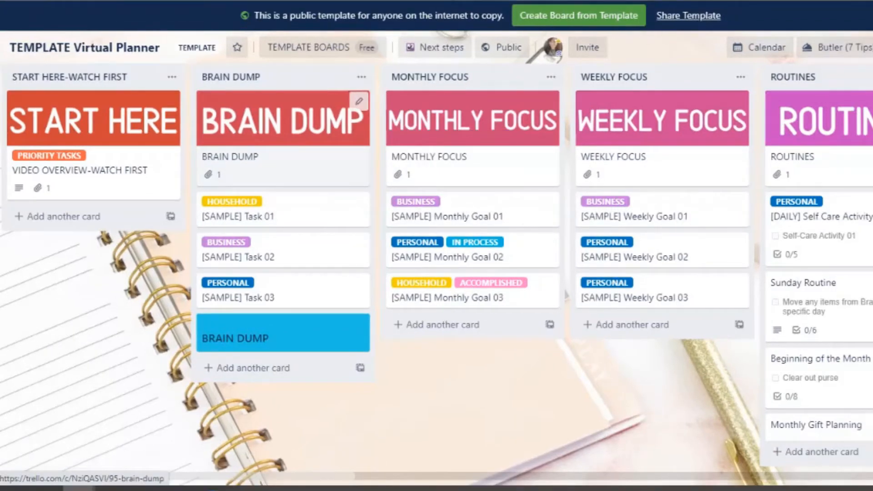
# Set the red header BRAIN DUMP card's image cover to full-card size, try dark title text, and choose the white text option.
pyautogui.click(283, 138)
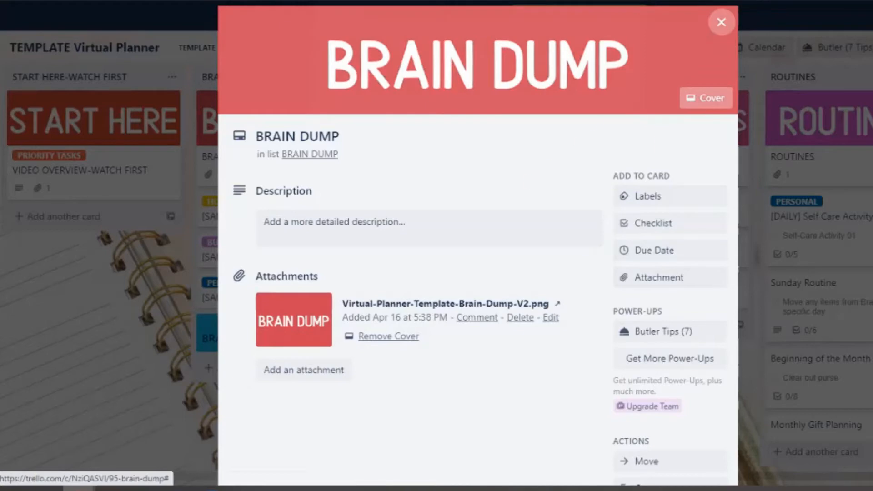
pyautogui.click(706, 98)
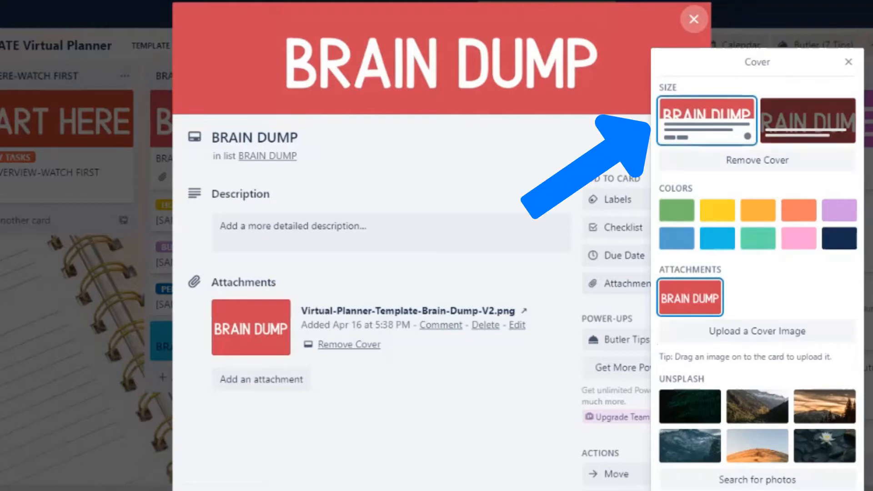
pyautogui.click(808, 121)
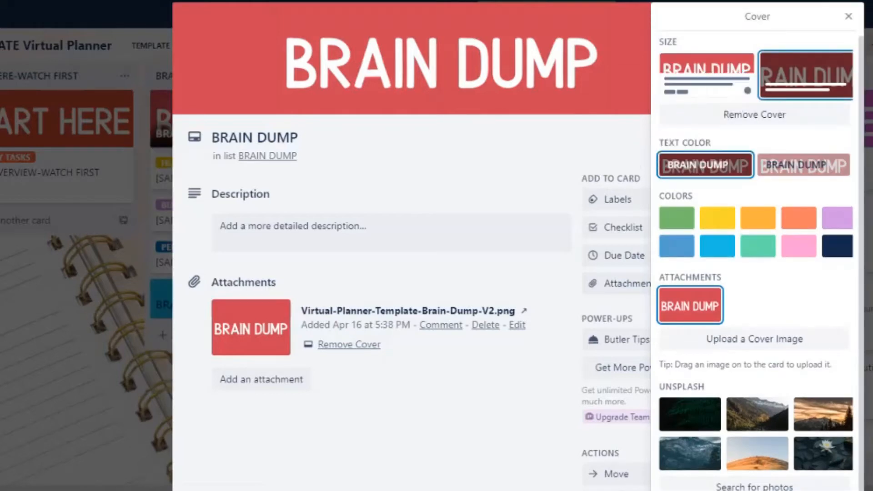
pyautogui.click(804, 165)
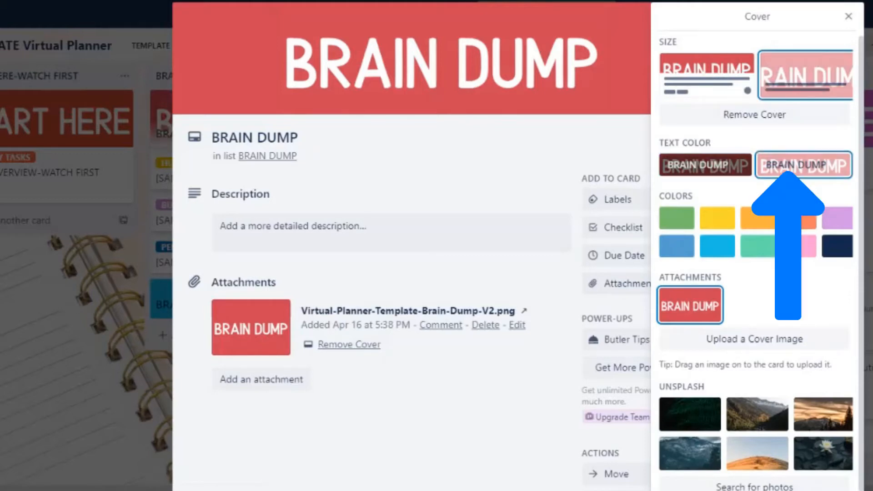
pyautogui.click(706, 165)
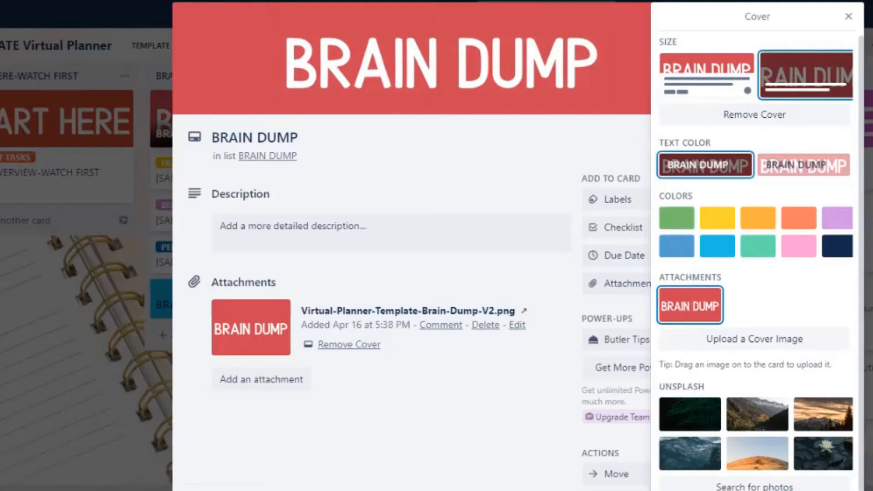
pyautogui.press('Escape')
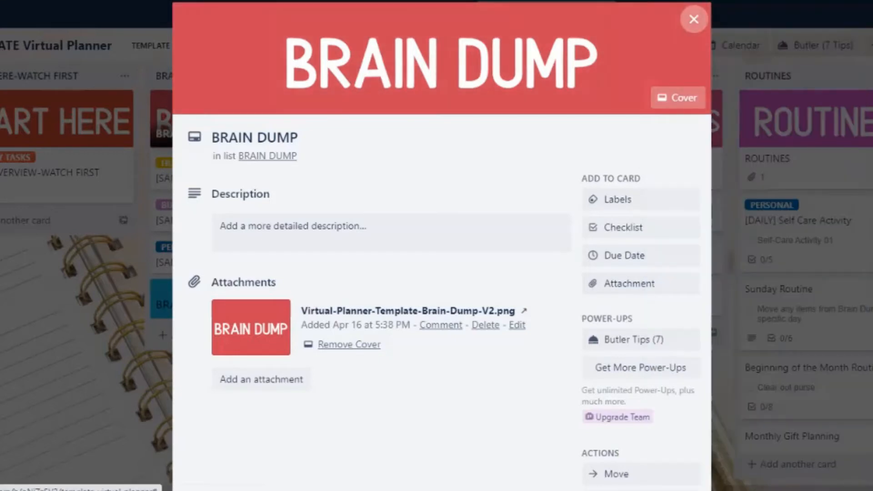
pyautogui.press('Escape')
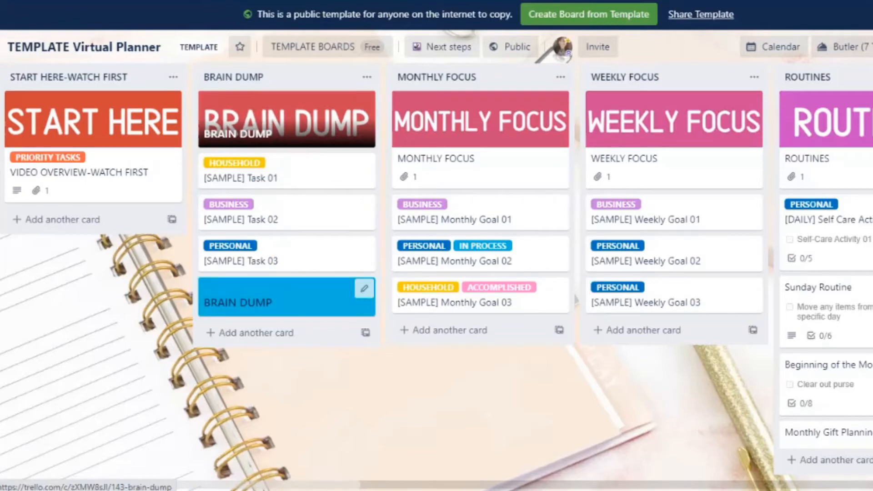
# Search Unsplash for "list" and set the polka-dot notebook and plant photo as the sky-blue BRAIN DUMP card's cover.
pyautogui.click(273, 297)
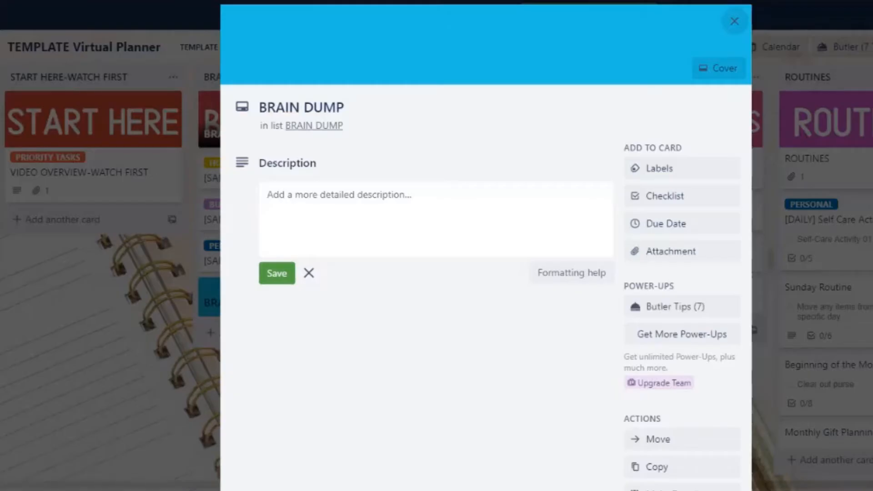
pyautogui.click(719, 67)
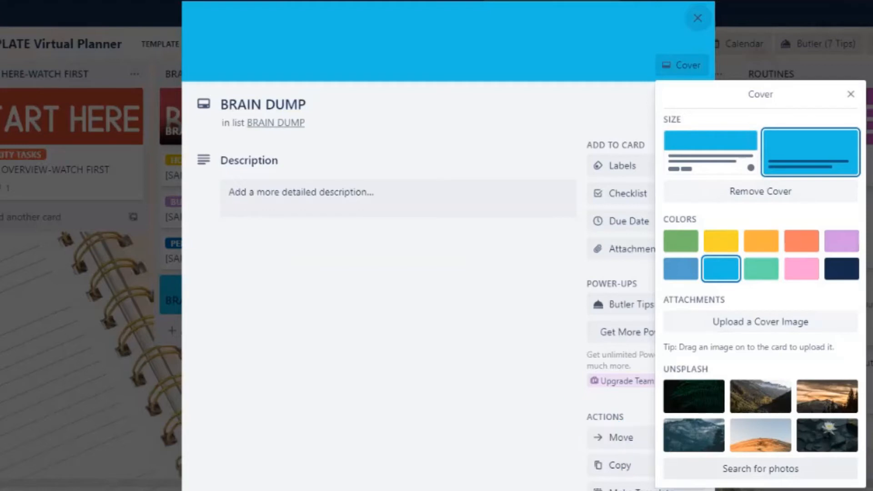
pyautogui.click(761, 469)
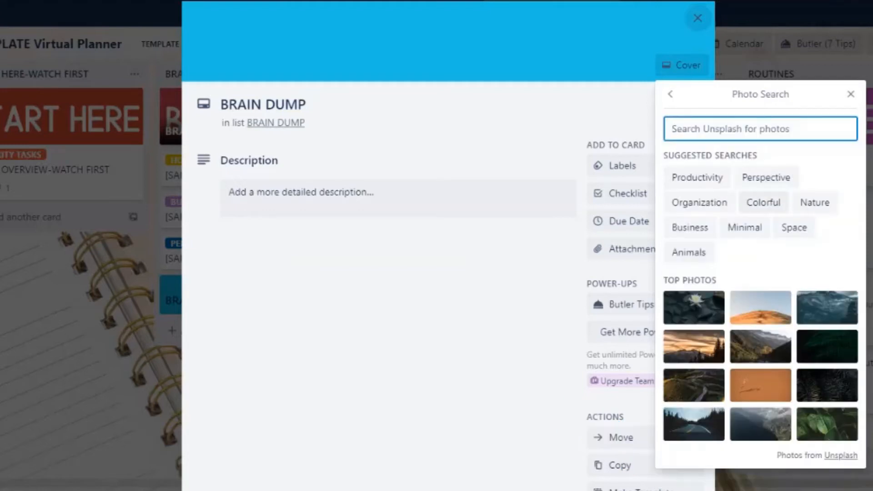
pyautogui.write('list')
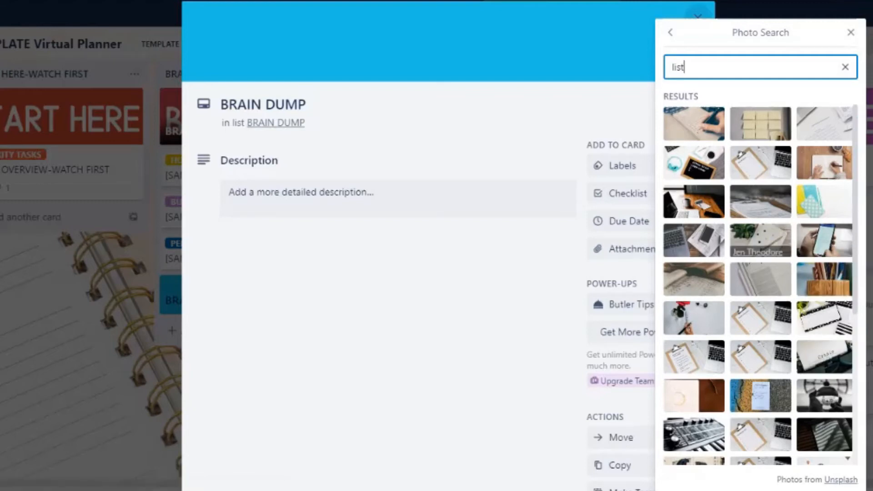
pyautogui.click(760, 240)
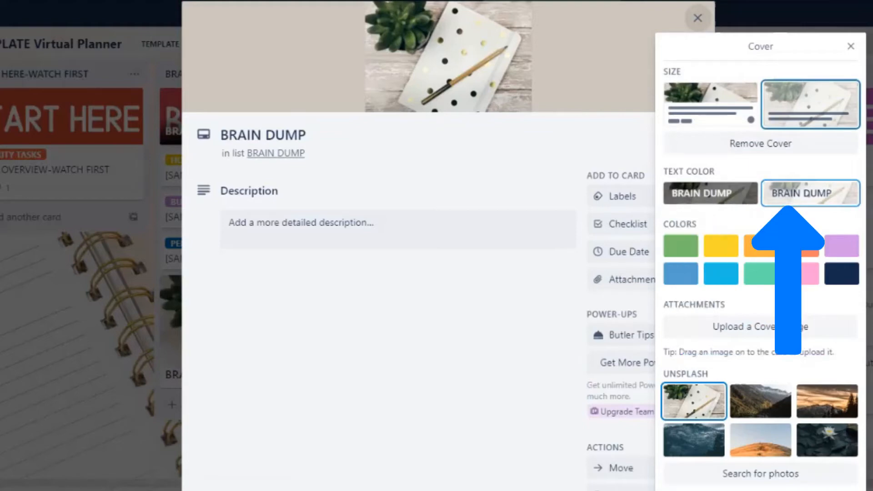
pyautogui.click(698, 19)
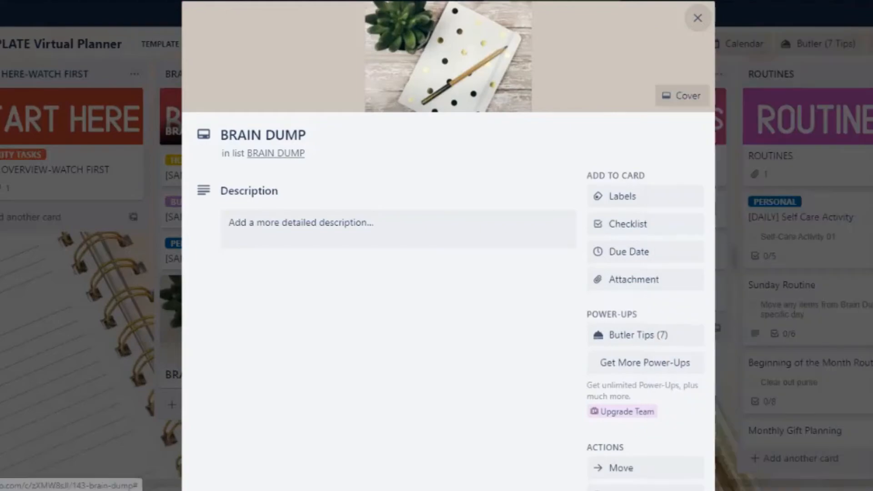
pyautogui.click(698, 18)
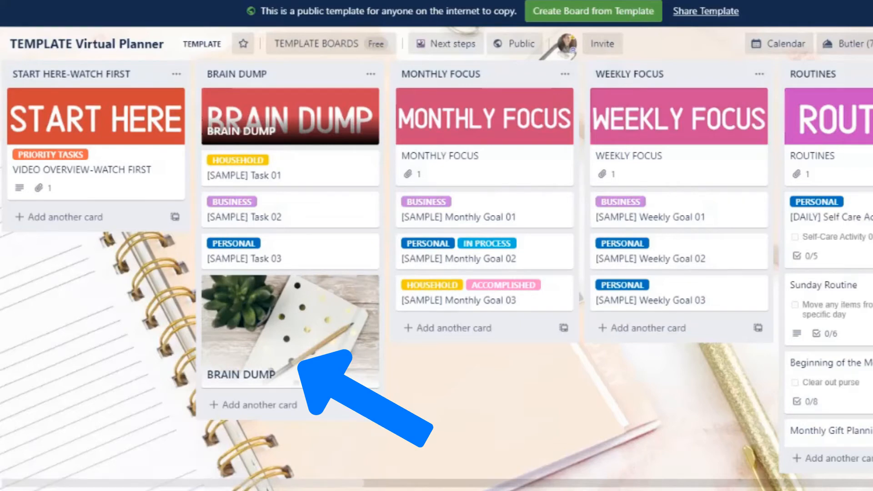
# Replace the image cover of the PRIORITY TASKS card in the MONDAY list with a full-card orange color cover.
pyautogui.hscroll(10, 437, 273)
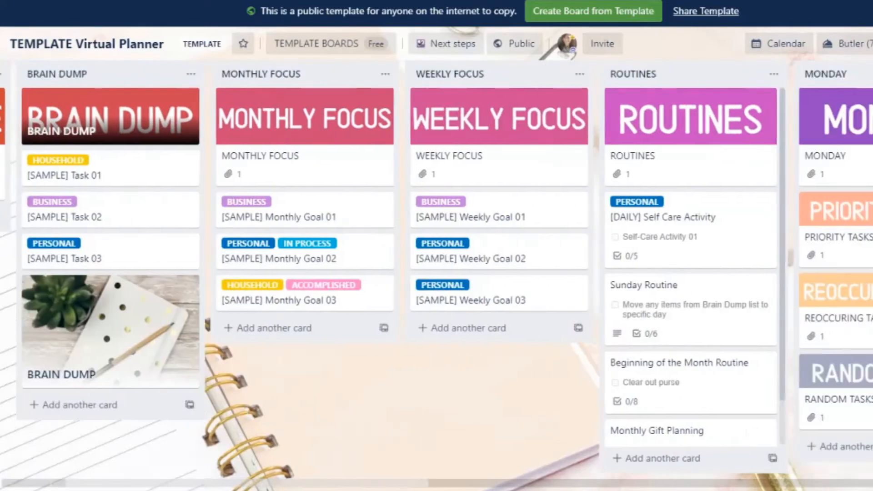
pyautogui.hscroll(5, 436, 273)
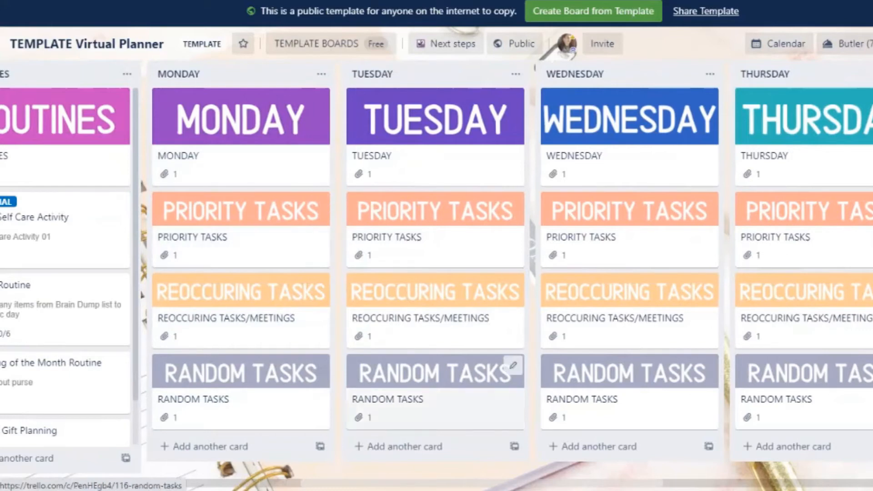
pyautogui.hscroll(-3, 437, 273)
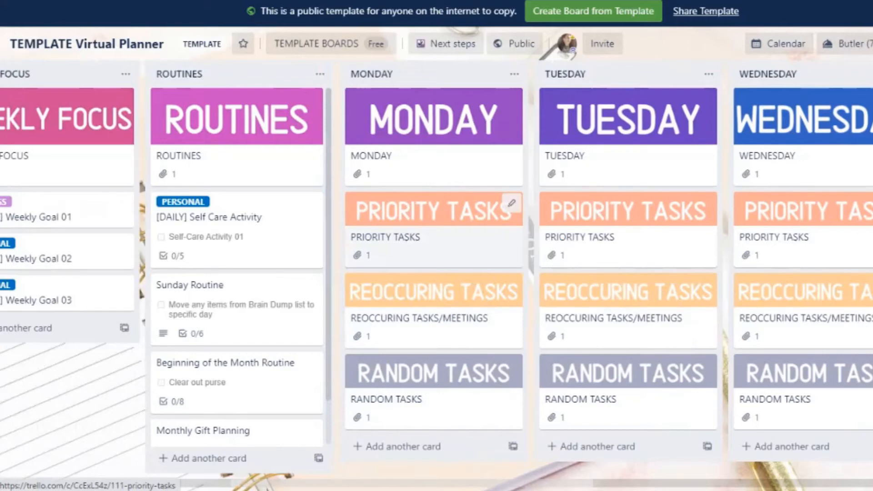
pyautogui.click(434, 233)
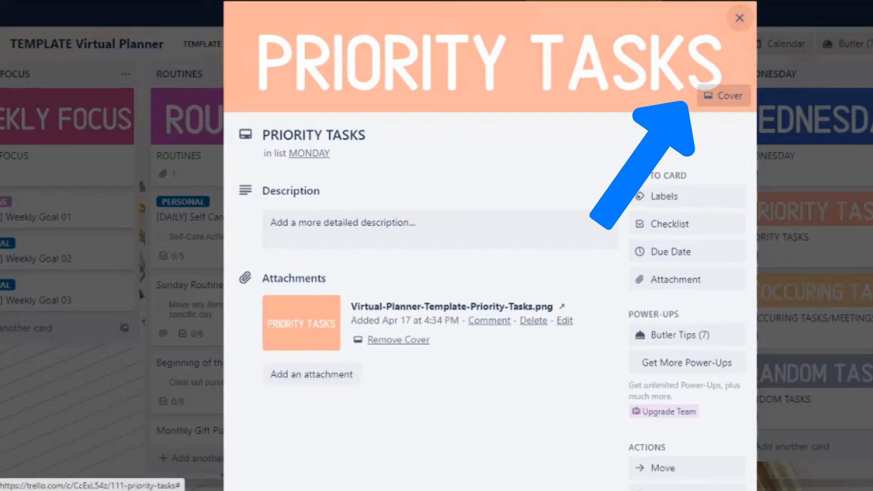
pyautogui.click(724, 96)
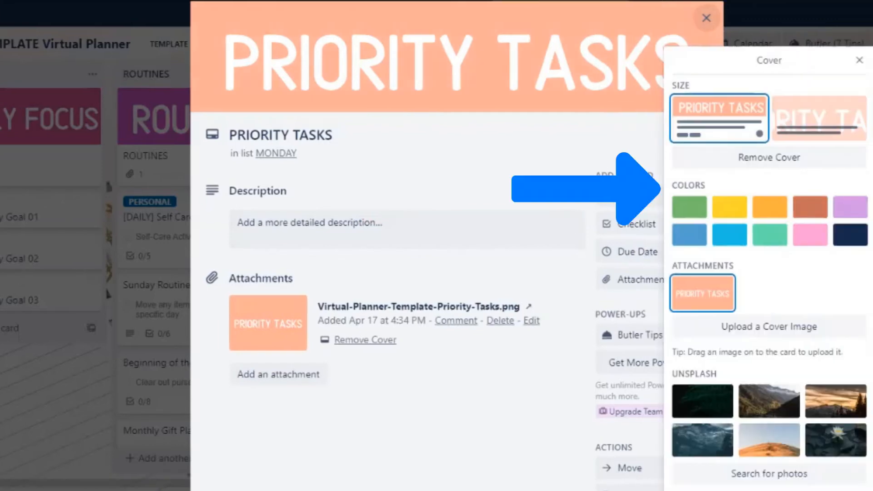
pyautogui.click(810, 208)
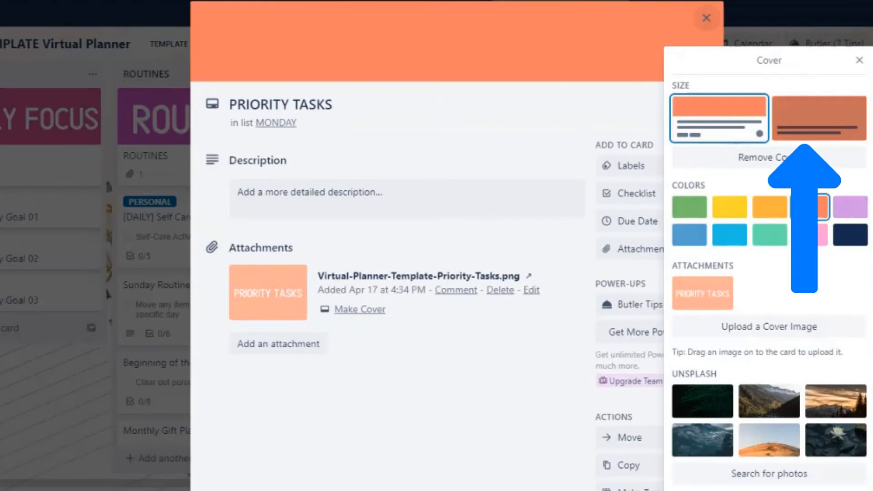
pyautogui.click(819, 119)
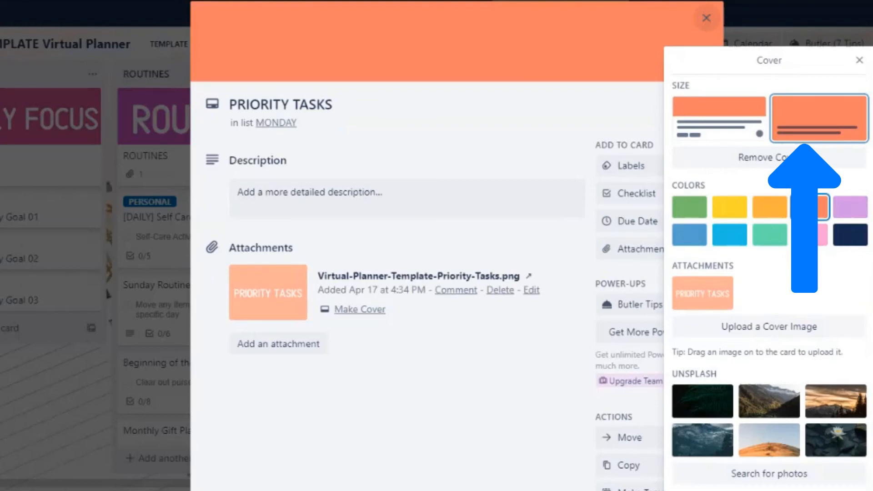
pyautogui.click(859, 60)
pyautogui.click(707, 18)
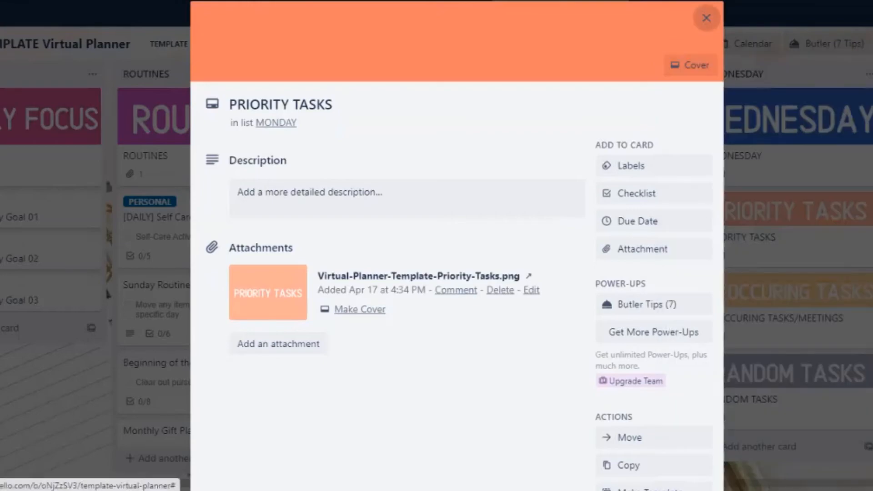
# Replace the image cover of the REOCCURING TASKS/MEETINGS card in the MONDAY list with a full-card yellow-orange color cover.
pyautogui.click(454, 257)
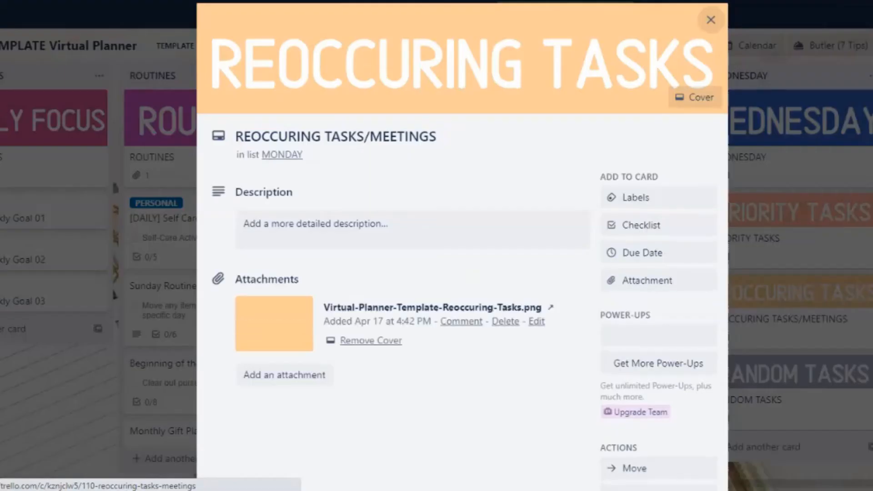
pyautogui.click(695, 97)
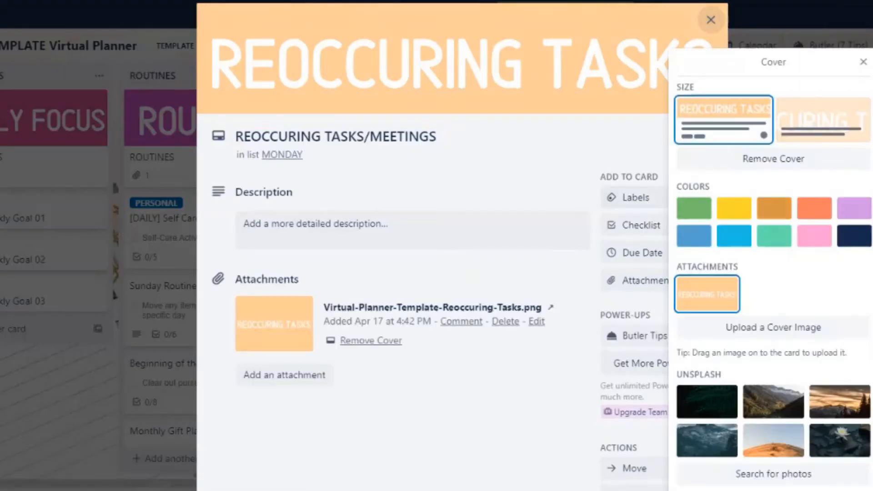
pyautogui.click(774, 208)
pyautogui.click(863, 61)
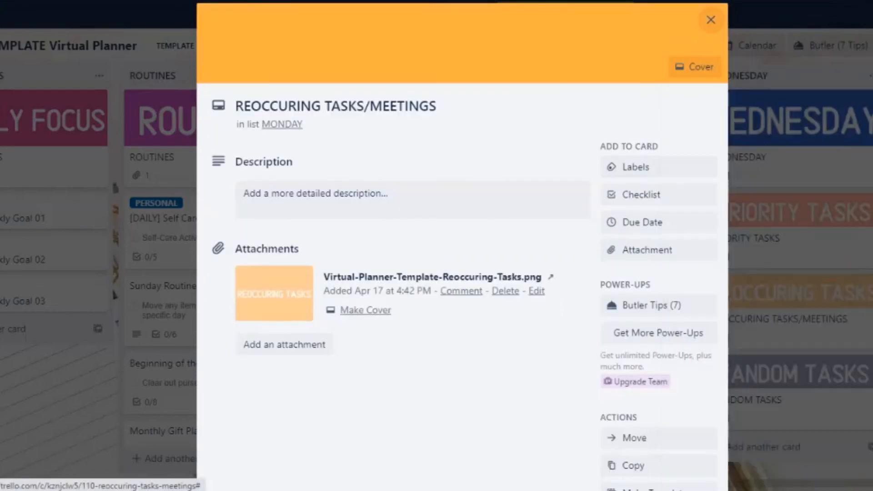
pyautogui.click(711, 19)
# Replace the image cover of the RANDOM TASKS card in the MONDAY list with a full-card medium-blue color cover.
pyautogui.click(405, 318)
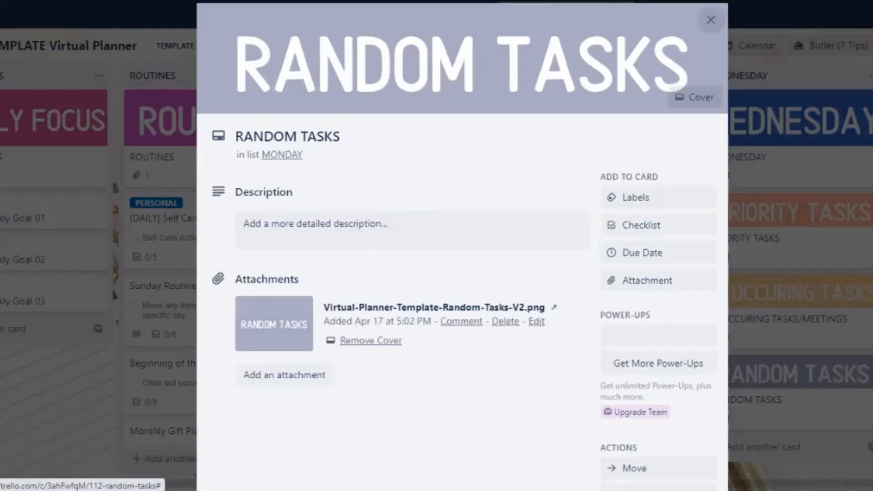
pyautogui.click(695, 96)
pyautogui.click(819, 120)
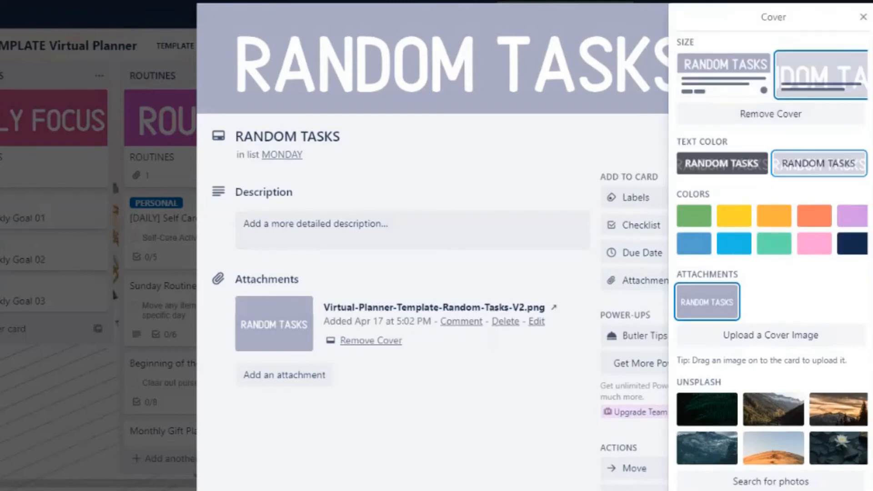
pyautogui.click(734, 244)
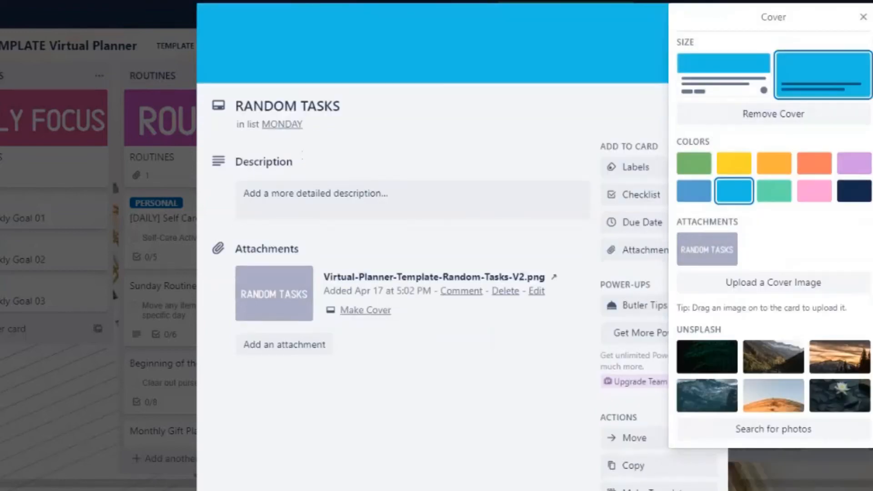
pyautogui.click(694, 191)
pyautogui.click(863, 17)
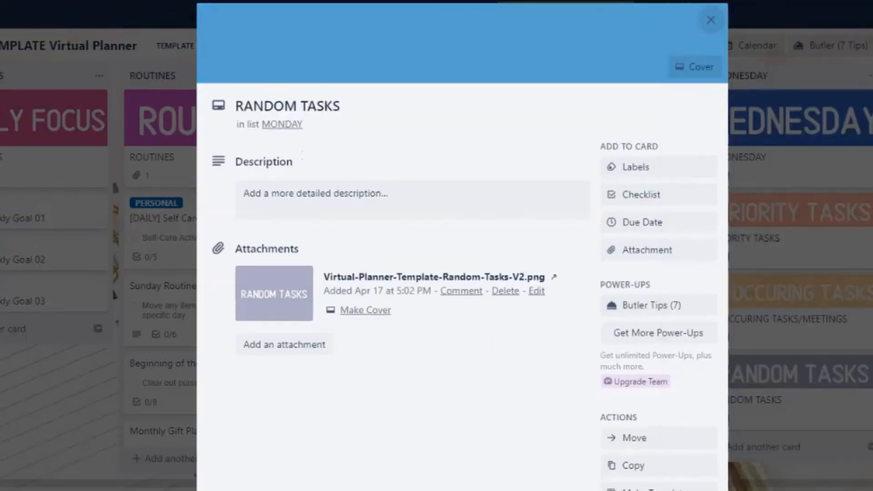
pyautogui.click(711, 20)
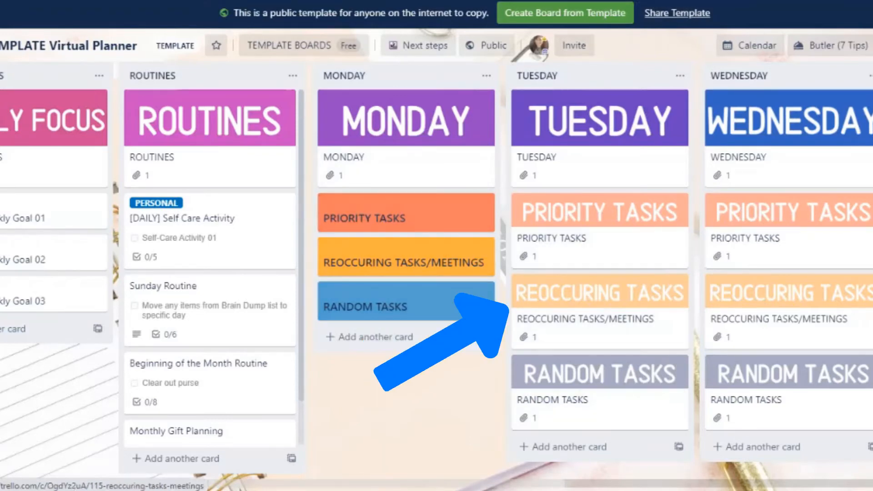
# Move [SAMPLE] Weekly Goal 01 and 02 into MONDAY below PRIORITY TASKS and REOCCURING TASKS/MEETINGS respectively, and return Goal 01 to WEEKLY FOCUS below its header card.
pyautogui.hscroll(-2, 436, 273)
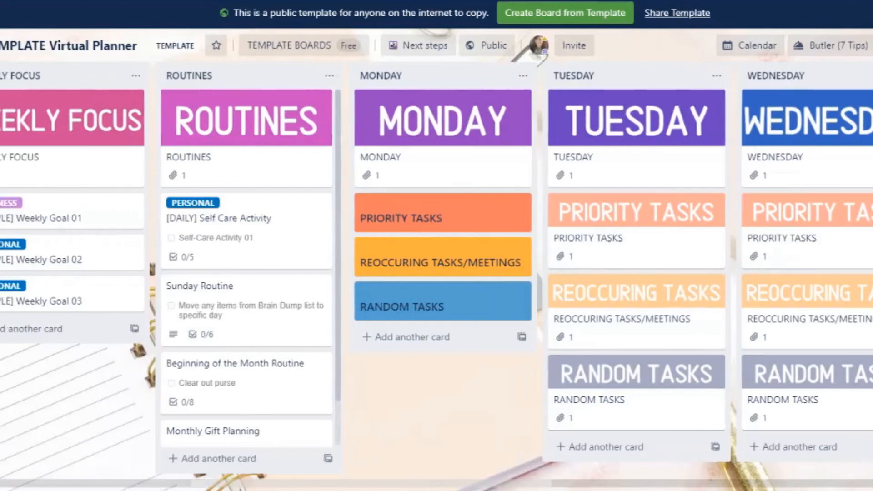
pyautogui.hscroll(-2, 436, 272)
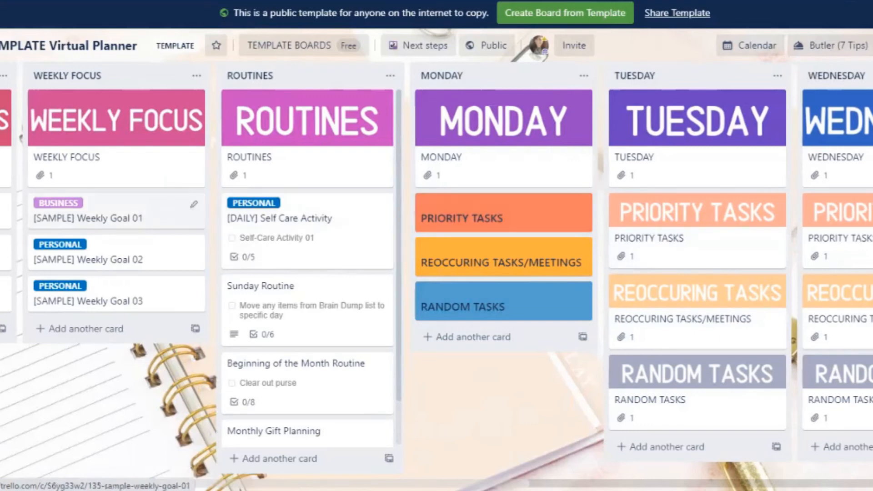
pyautogui.moveTo(114, 214); pyautogui.dragTo(500, 257)
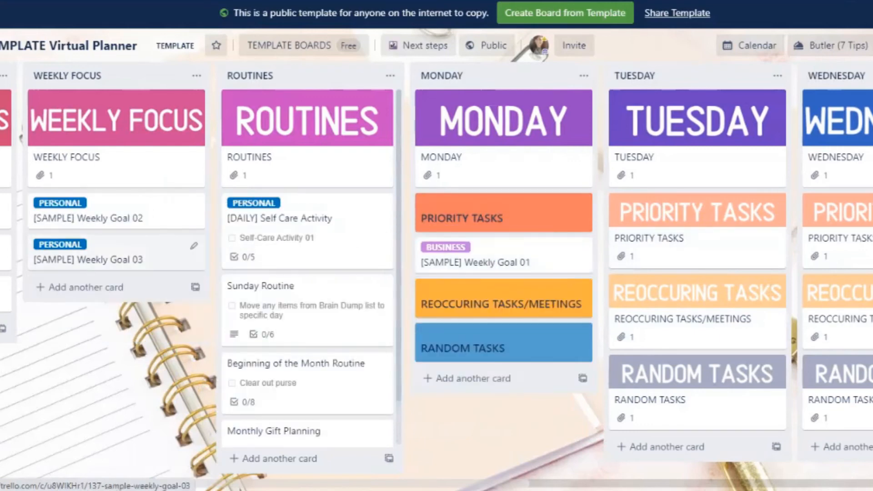
pyautogui.moveTo(114, 219); pyautogui.dragTo(501, 343)
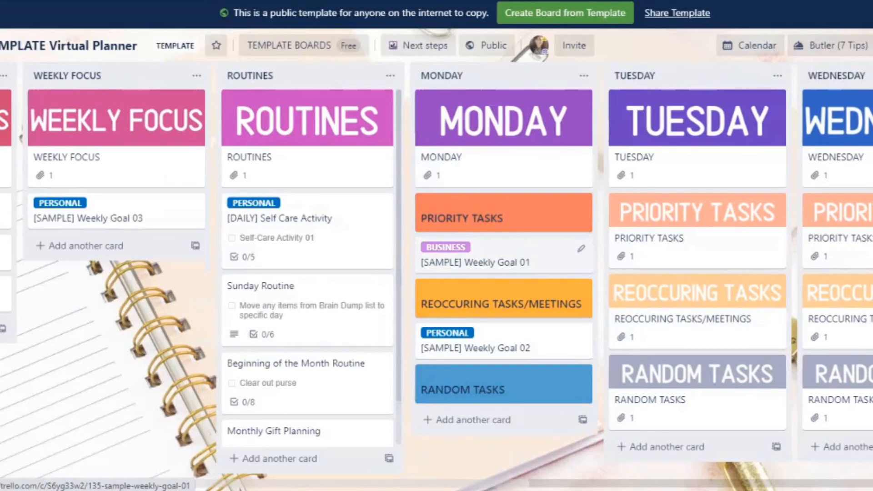
pyautogui.moveTo(500, 257); pyautogui.dragTo(130, 214)
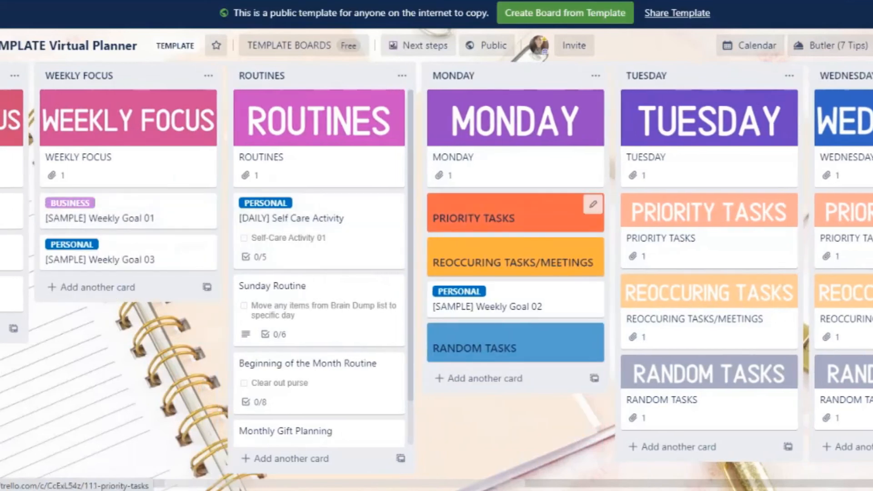
# Remove the orange cover from the PRIORITY TASKS card in the MONDAY list and return to the board.
pyautogui.click(500, 214)
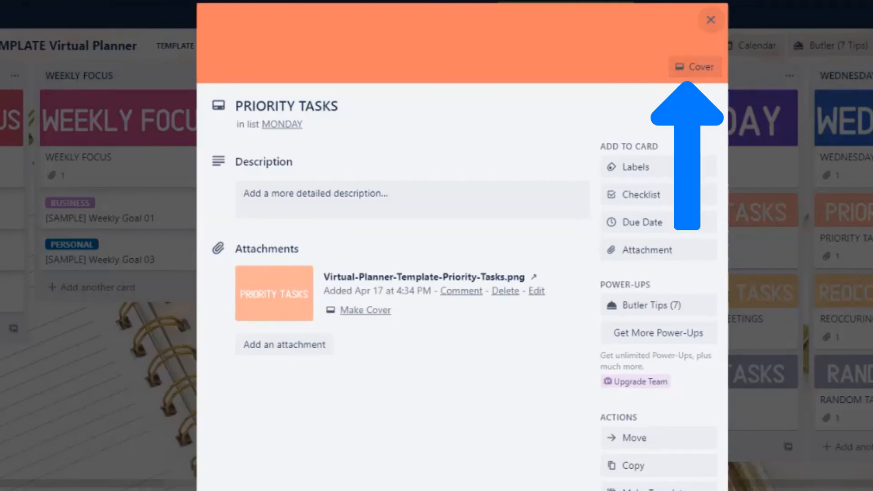
pyautogui.click(695, 67)
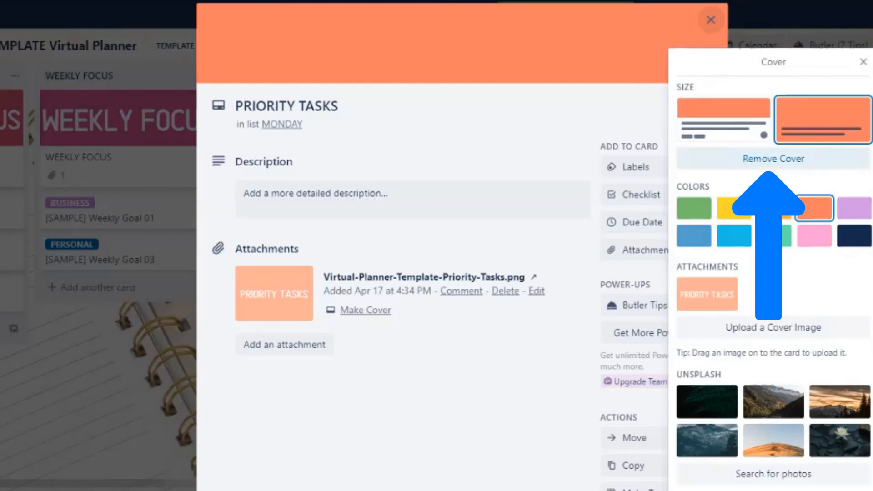
pyautogui.click(773, 159)
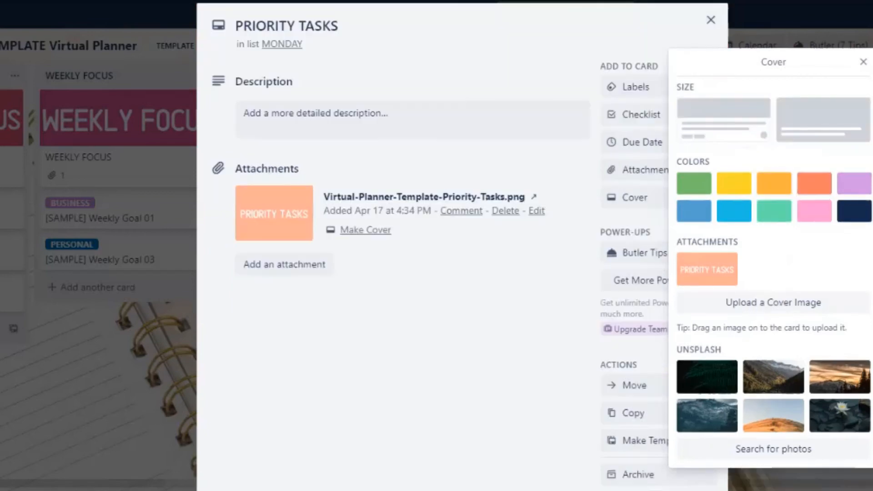
pyautogui.click(863, 62)
pyautogui.click(710, 20)
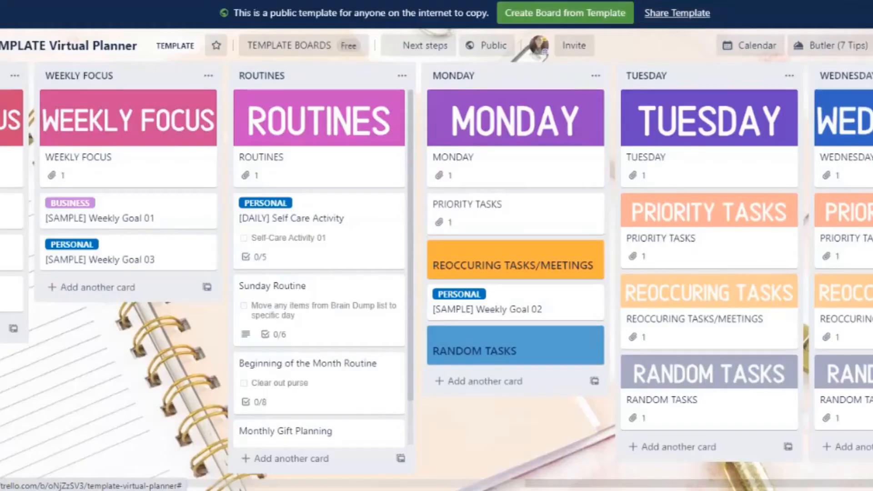